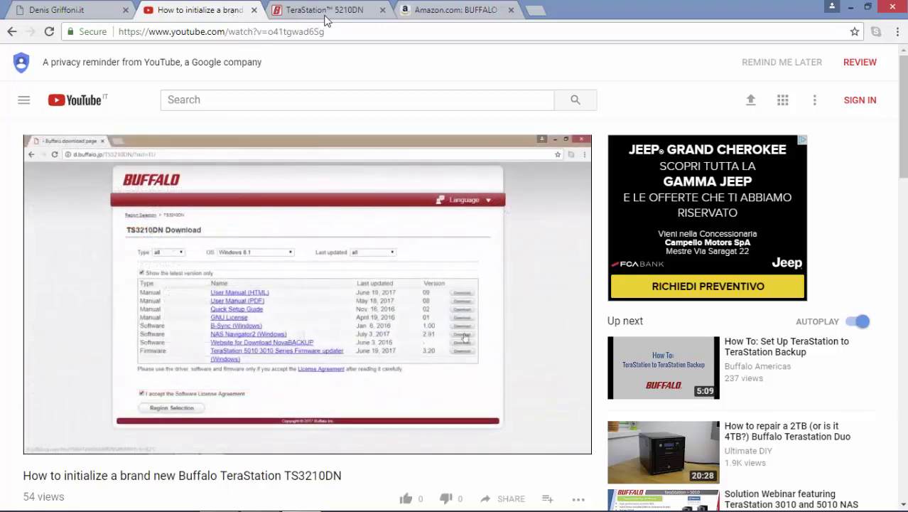
- Switch to the TeraStation 5210DN product page and scroll through its details
click(324, 12)
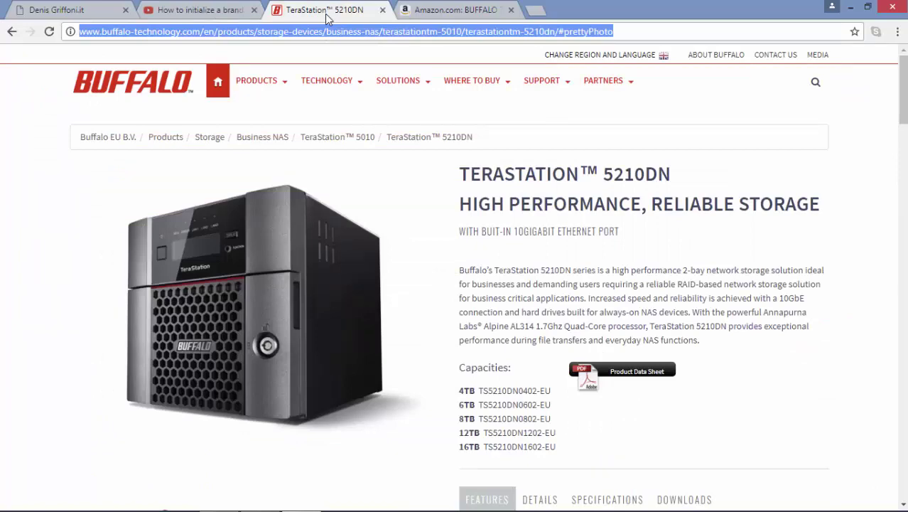
scroll(91, 353, down, 1)
scroll(91, 353, down, 1)
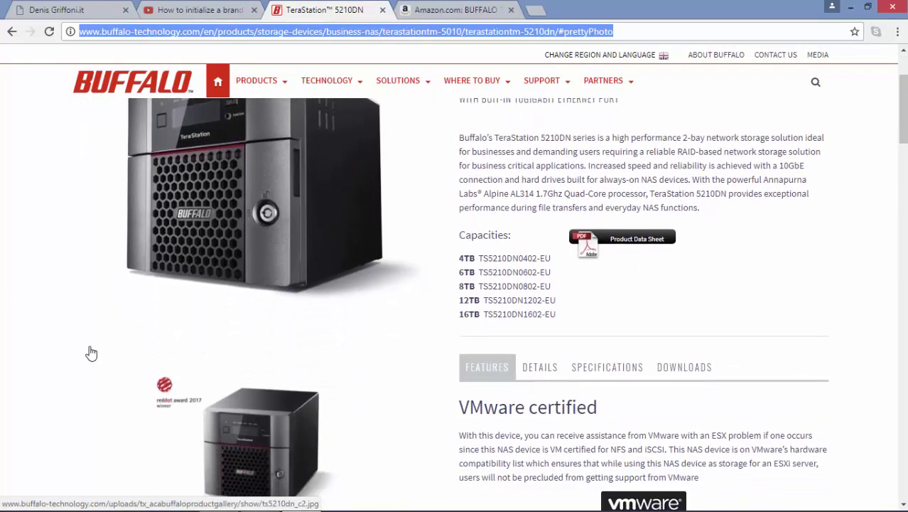
scroll(91, 353, down, 2)
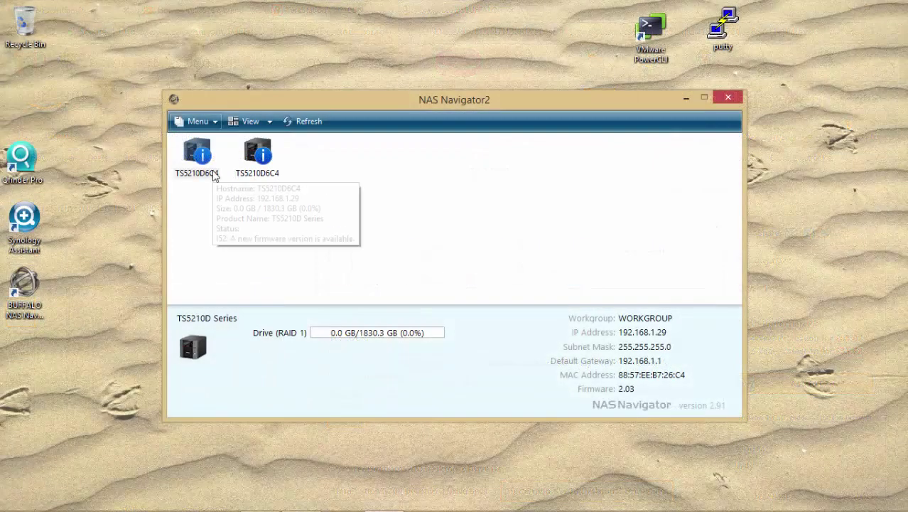
- Open the TS5210D6C4 unit's web admin from NAS Navigator2
click(213, 175)
double_click(213, 176)
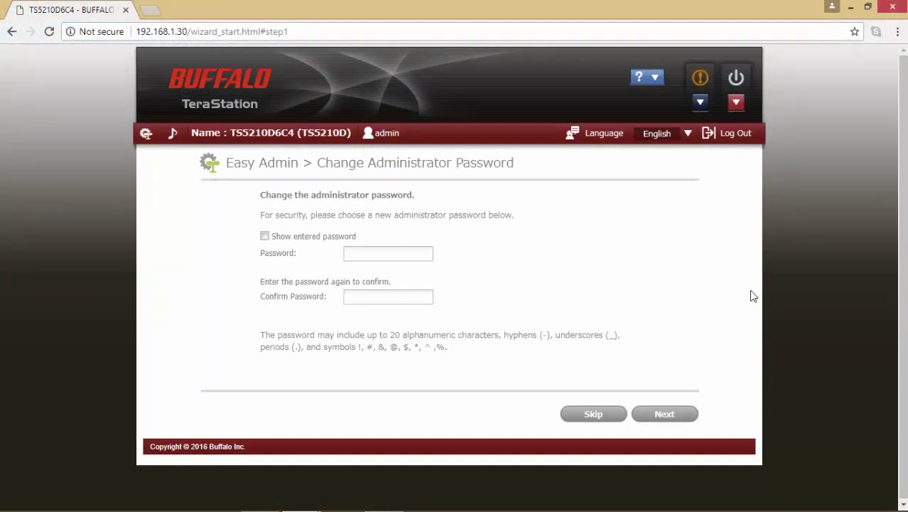
- Enter and confirm a new administrator password, then keep the current time zone
click(404, 250)
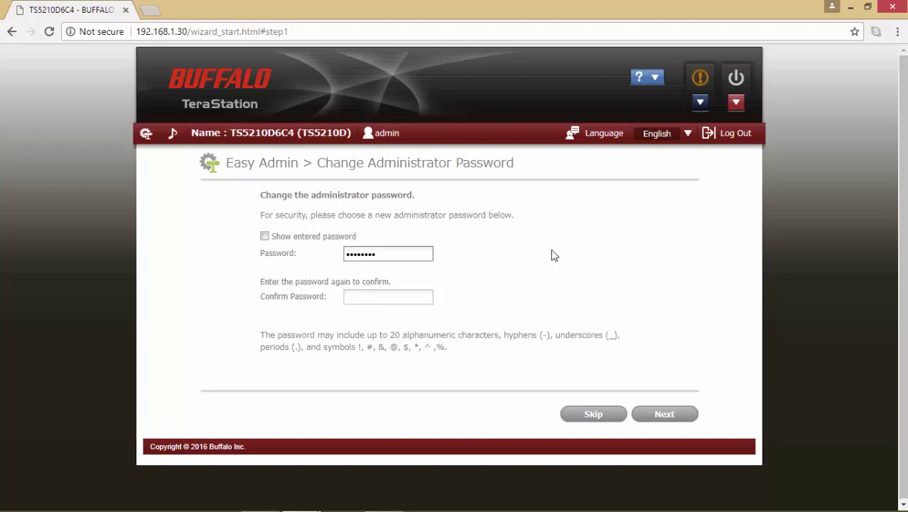
key(Tab)
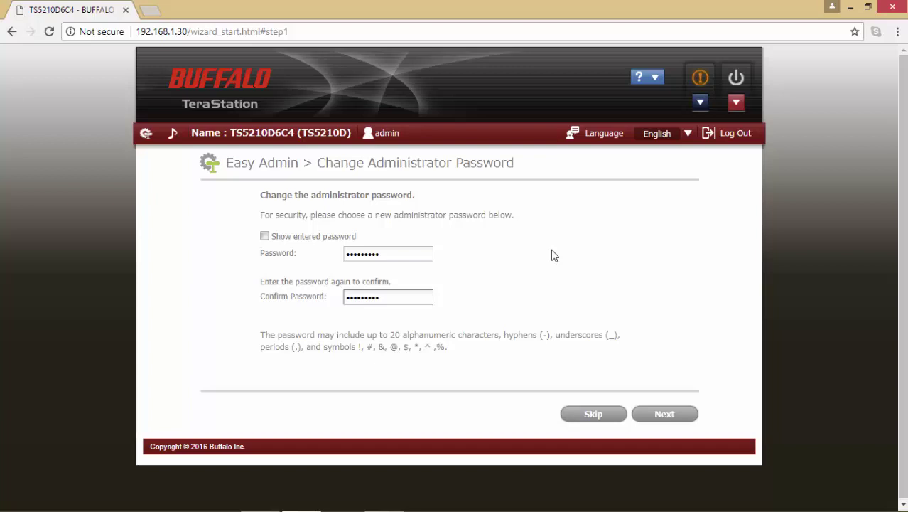
click(664, 415)
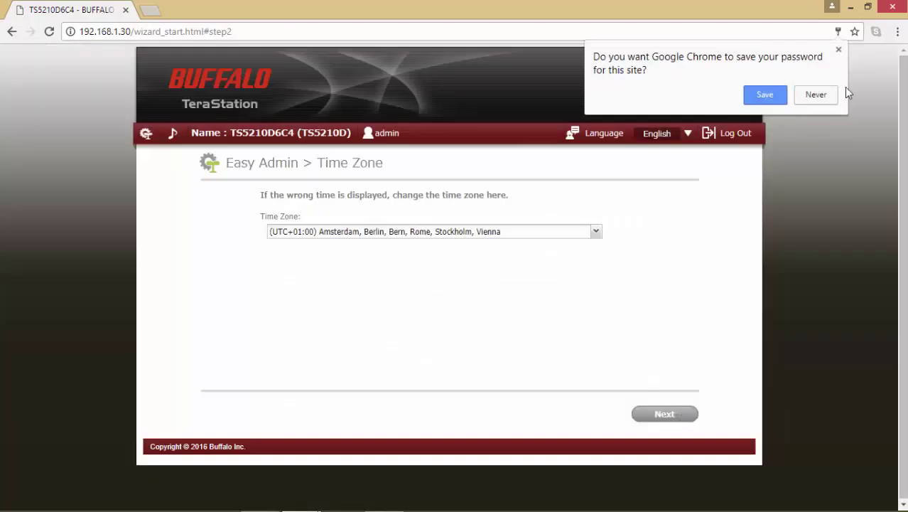
click(825, 98)
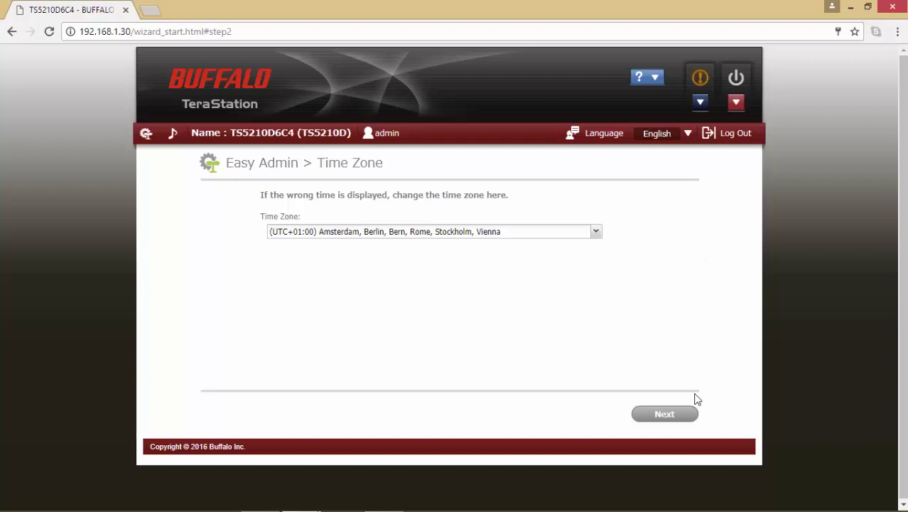
click(664, 417)
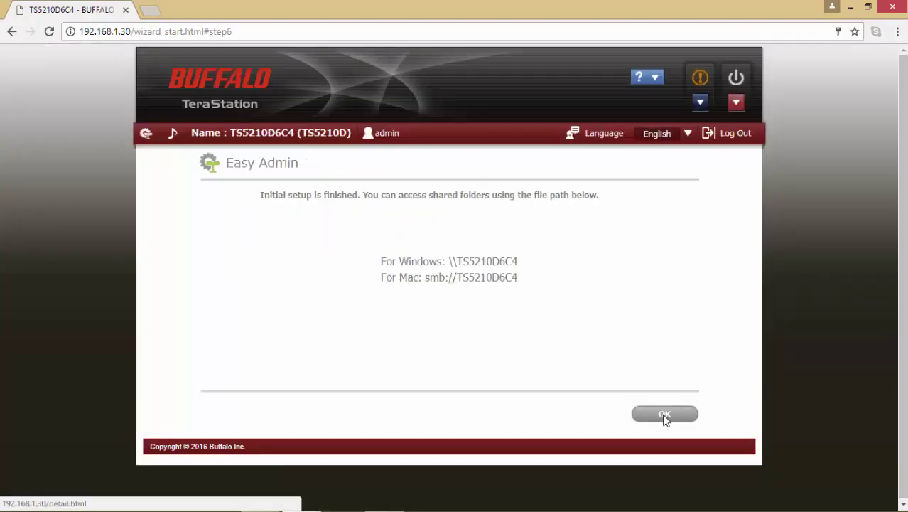
click(663, 417)
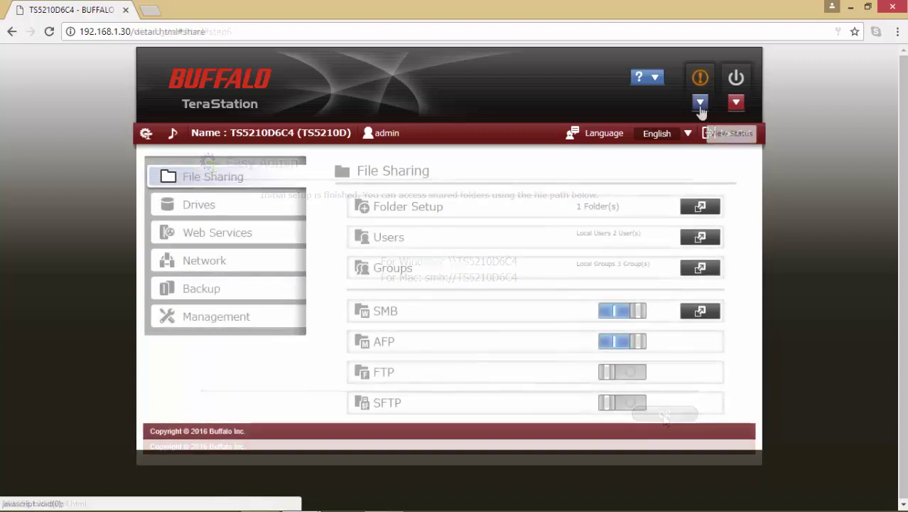
click(700, 105)
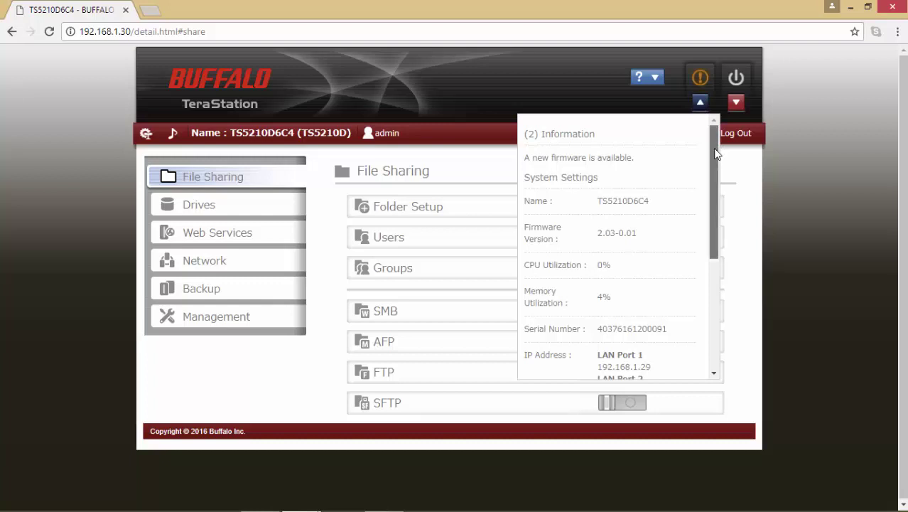
drag(717, 155, 715, 266)
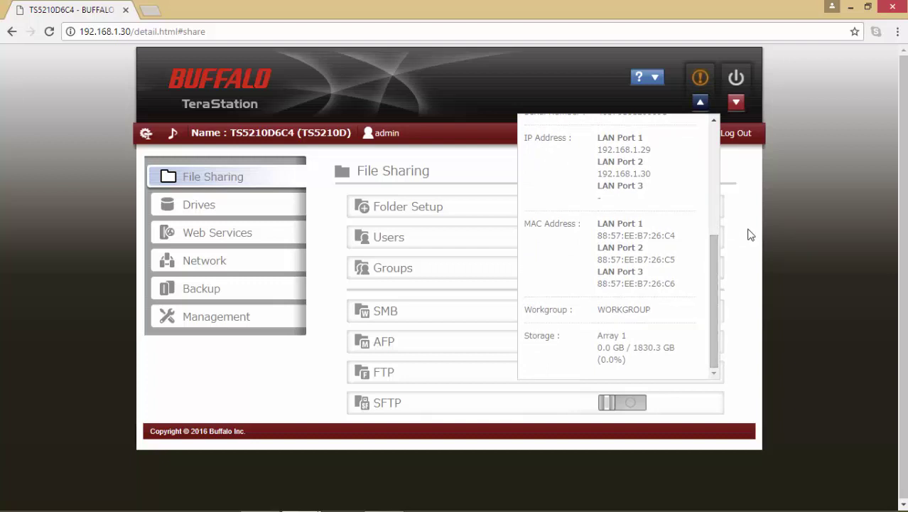
click(700, 105)
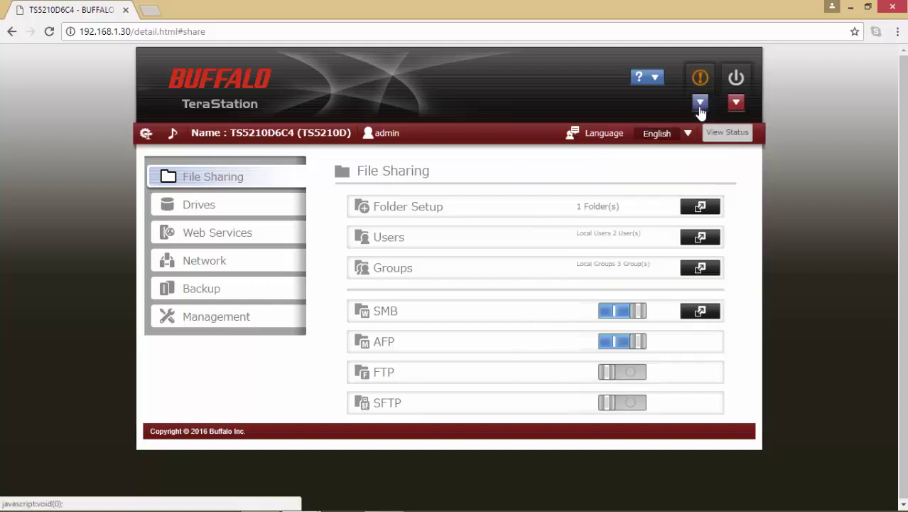
- Check for the new TeraStation firmware under Management and install it, confirming installation
click(235, 321)
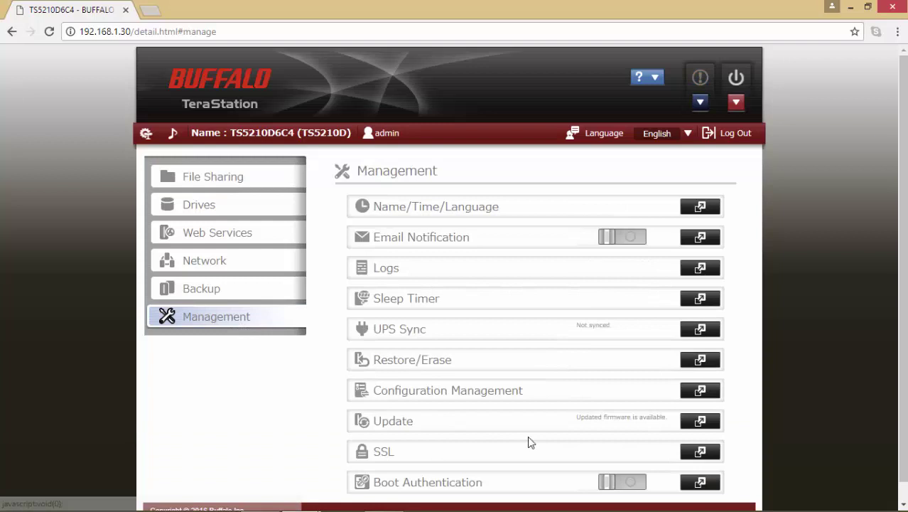
click(700, 422)
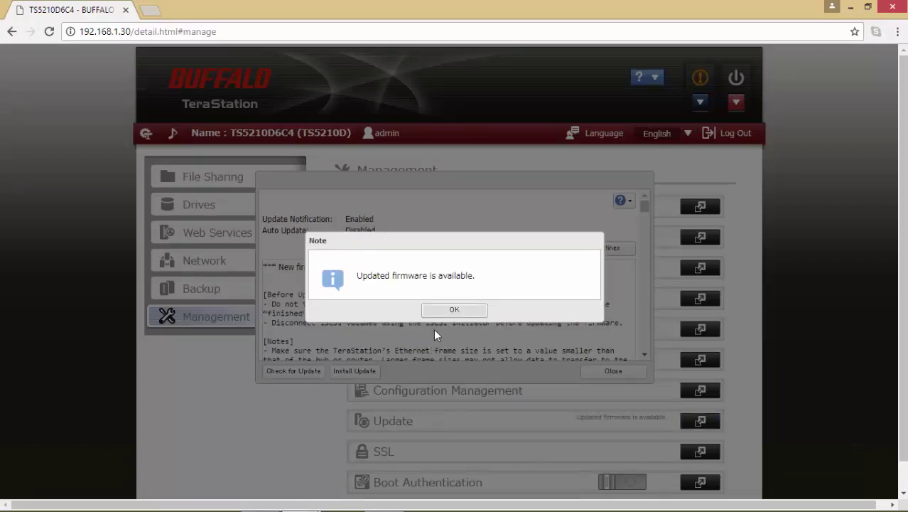
click(454, 310)
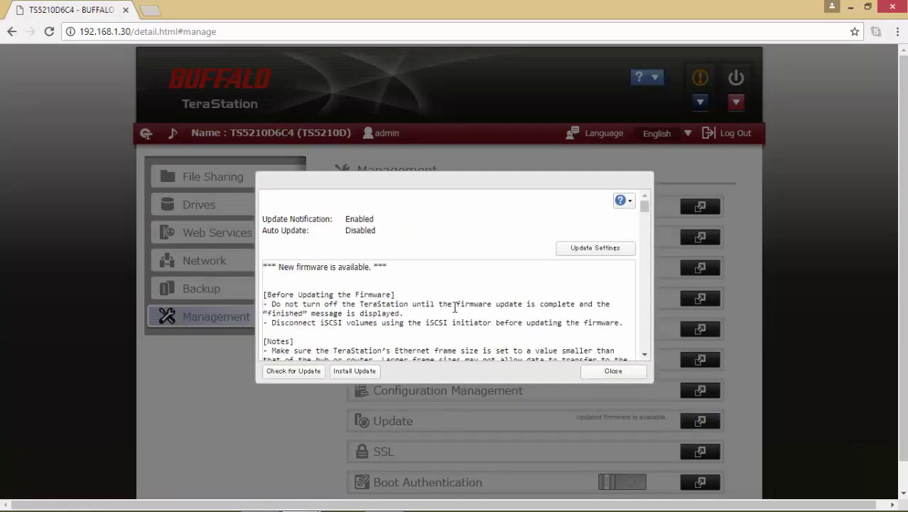
click(364, 371)
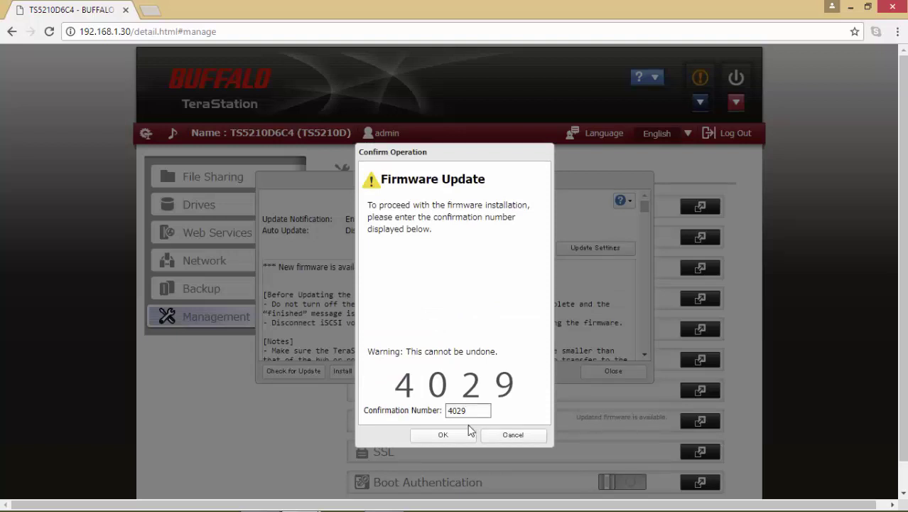
click(446, 435)
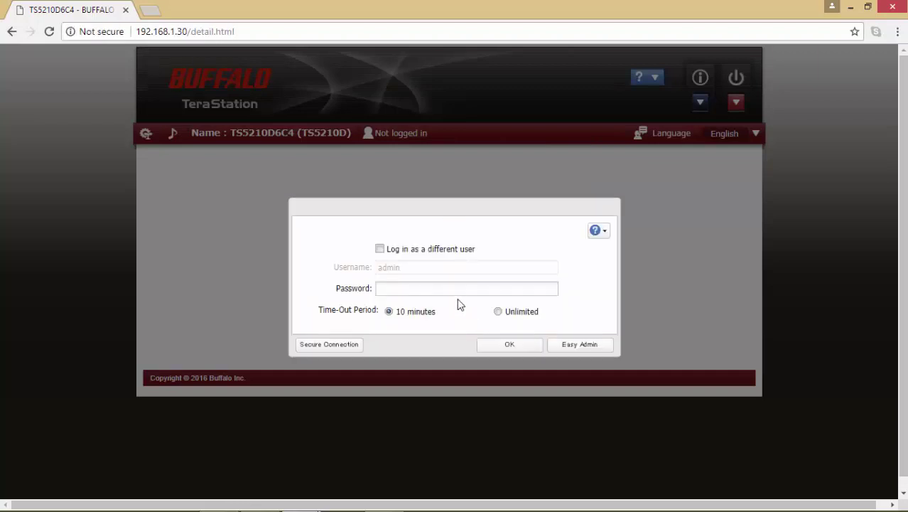
- Log back in as admin and go to the Drives settings page
click(447, 292)
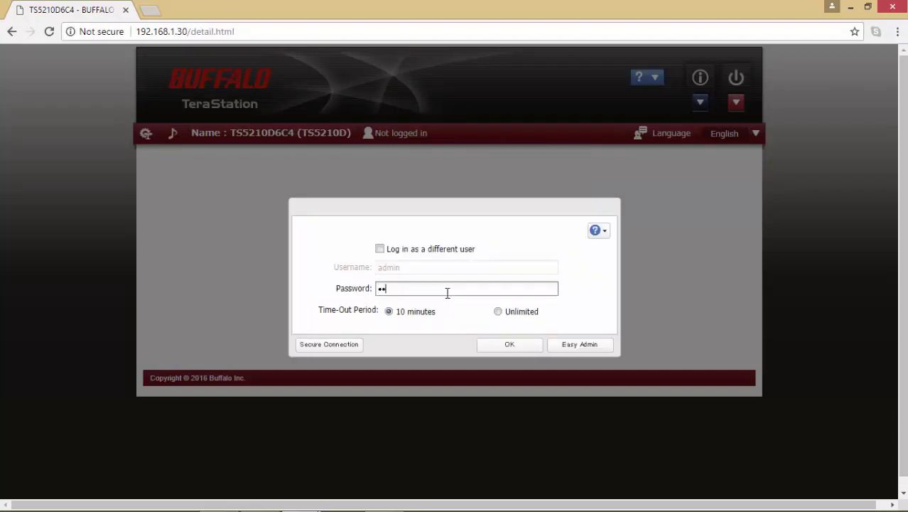
key(Return)
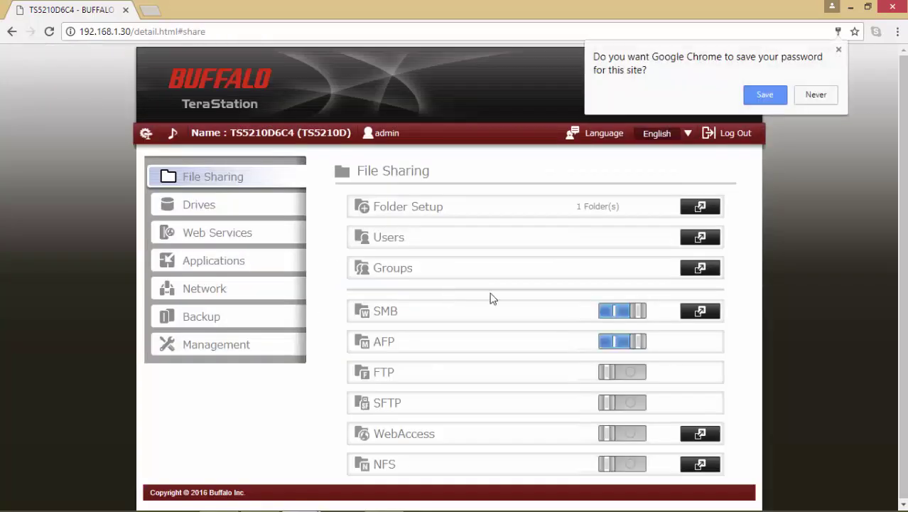
click(812, 98)
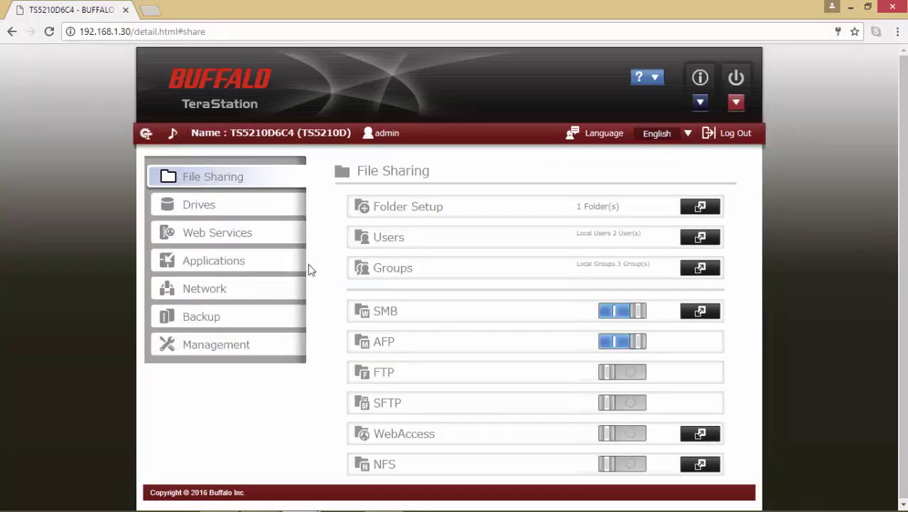
click(243, 212)
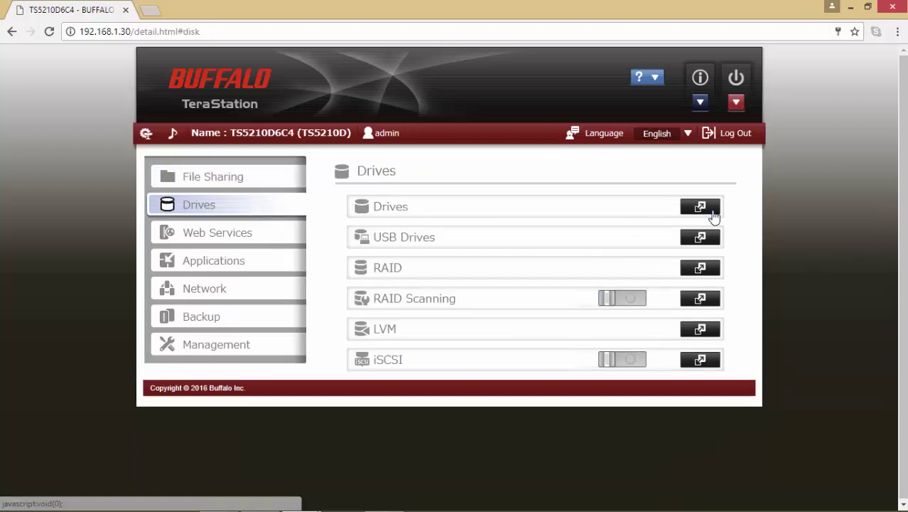
- List the installed drives and view Drive 1's S.M.A.R.T. health readings
click(701, 208)
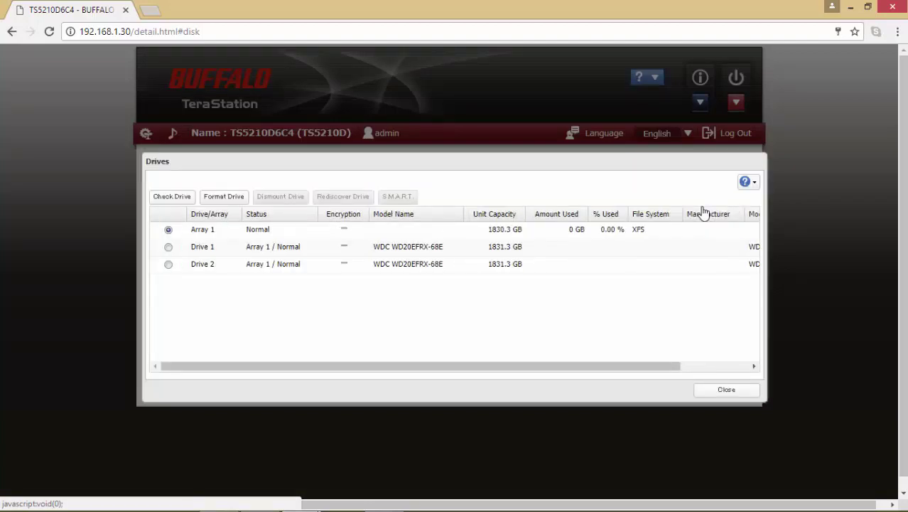
click(443, 247)
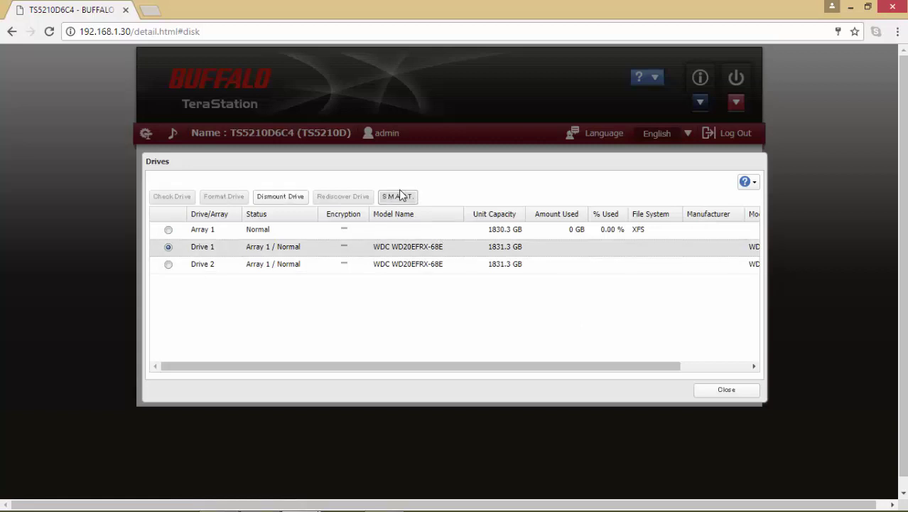
click(404, 204)
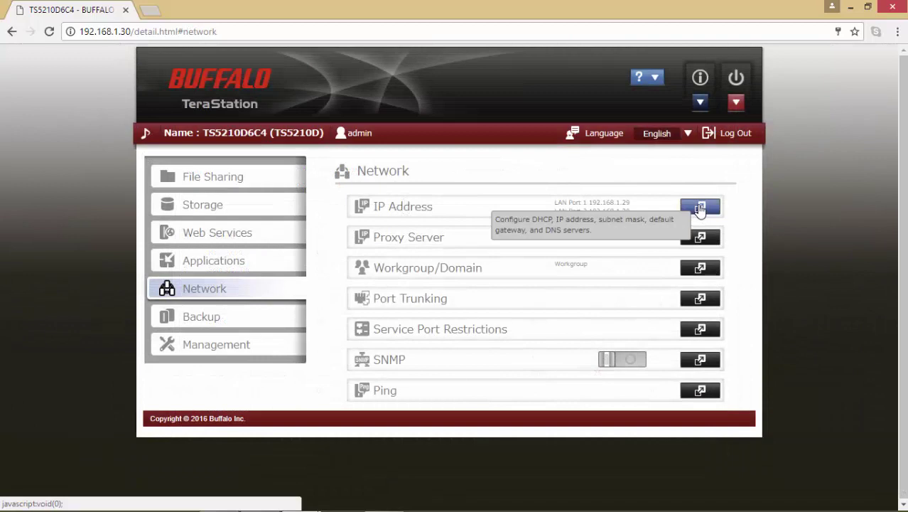
- Turn off DHCP on LAN Port 1 and set its IP address to 192.168.1.22
click(700, 207)
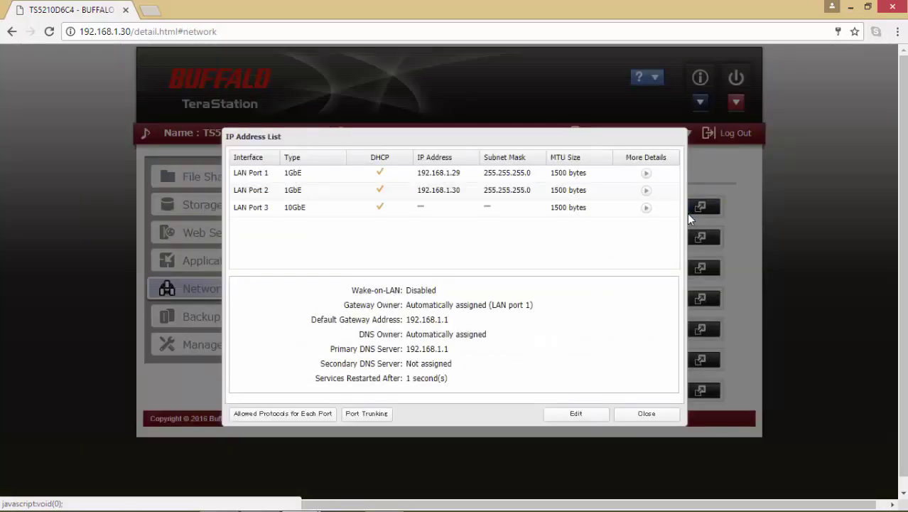
click(582, 415)
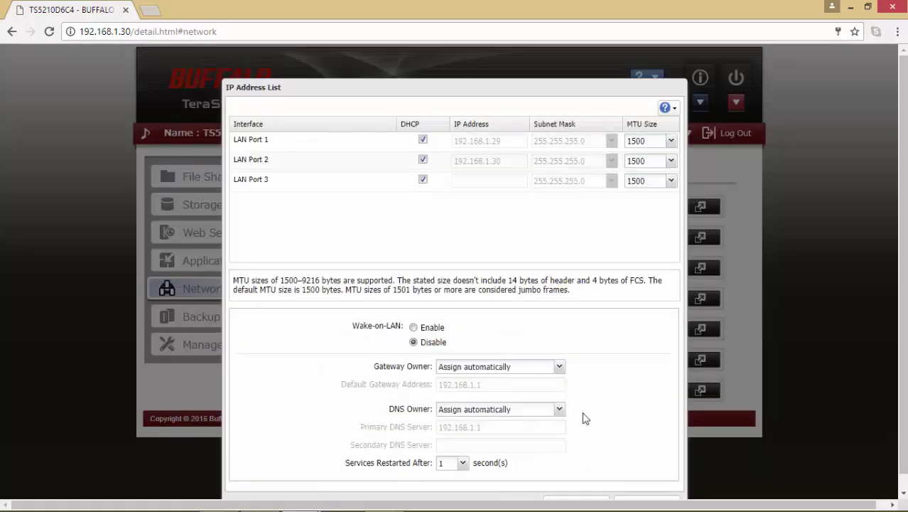
click(414, 108)
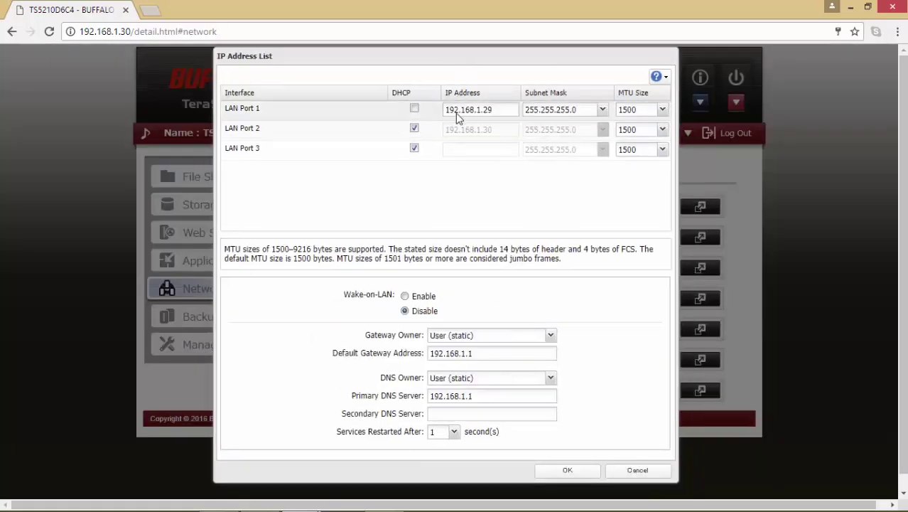
drag(483, 110, 498, 110)
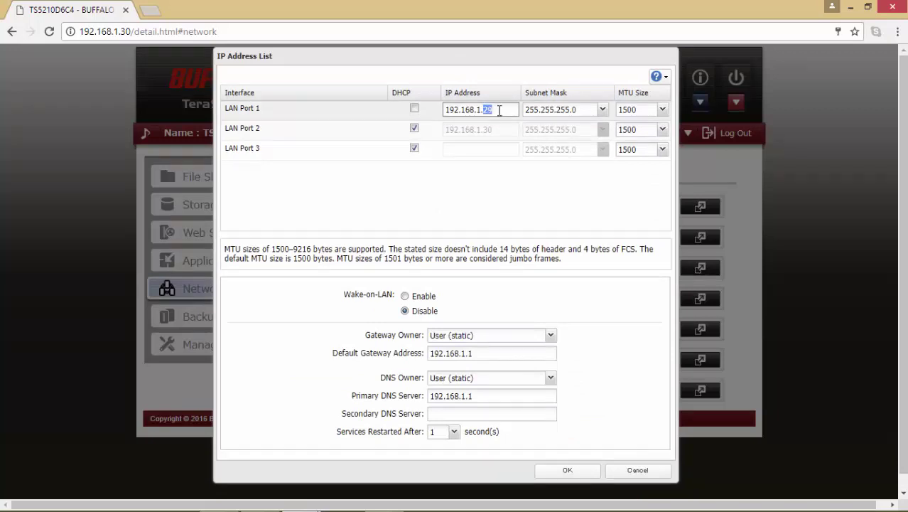
text(2)
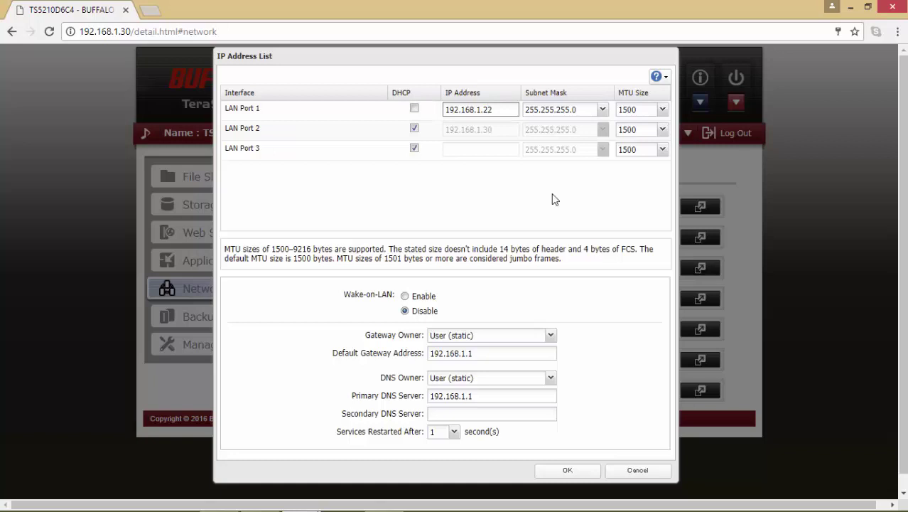
click(567, 470)
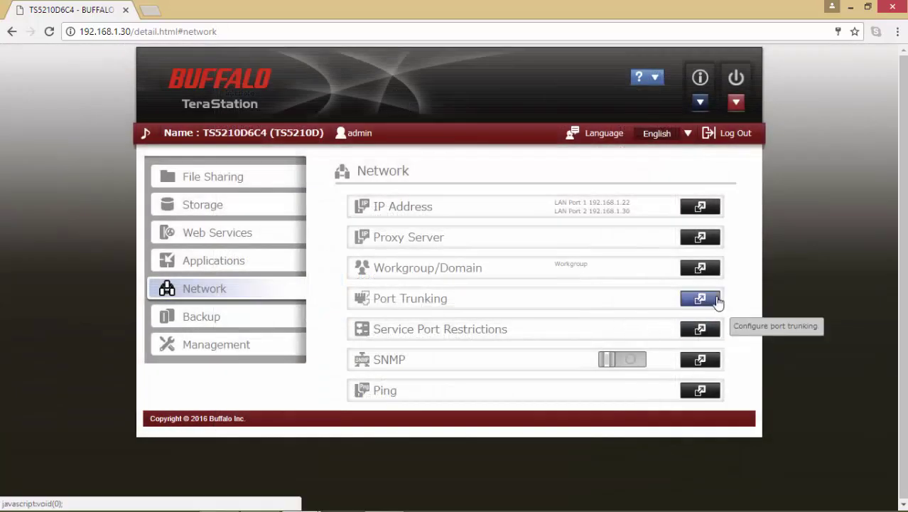
- Trunk Ethernet 1 and 2 as Bond 1 in ALB mode and confirm saving
click(700, 298)
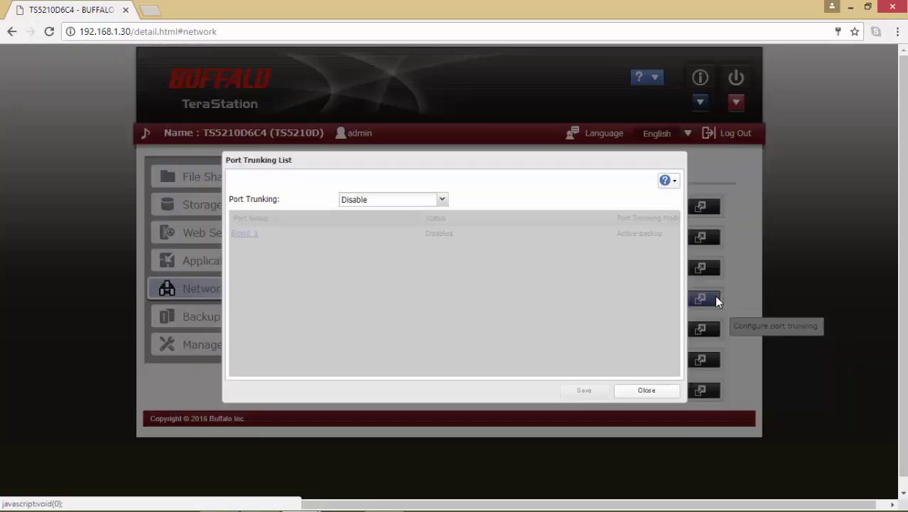
click(442, 200)
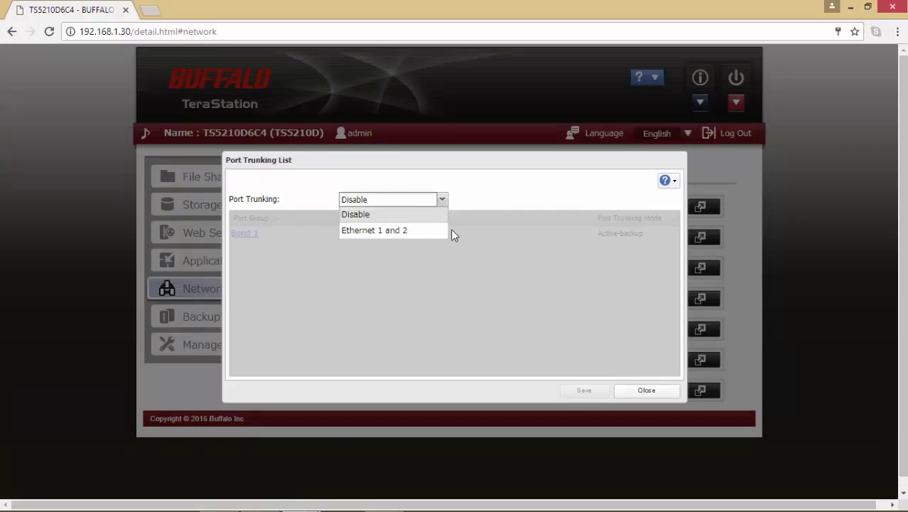
click(441, 232)
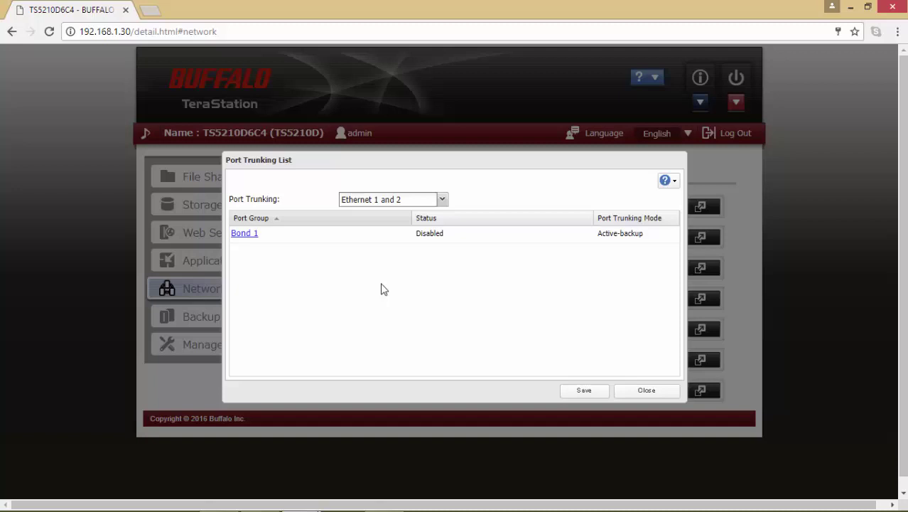
click(245, 234)
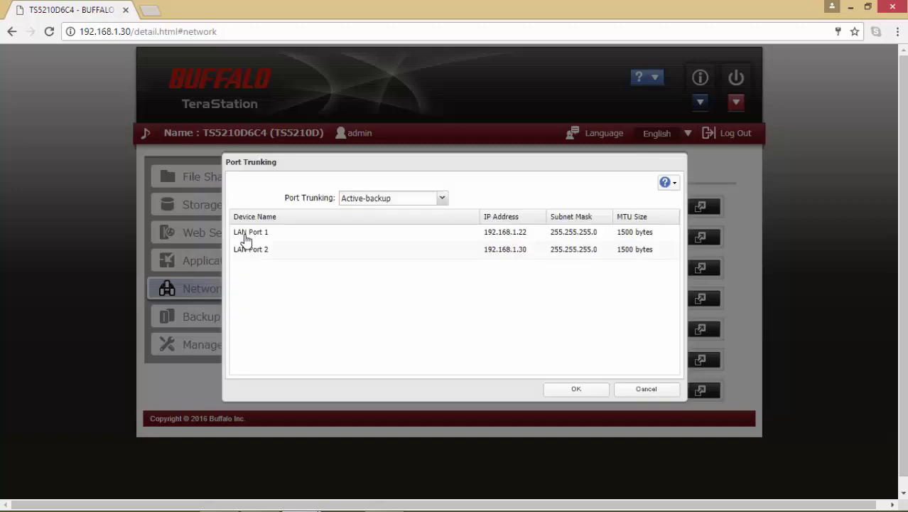
click(448, 200)
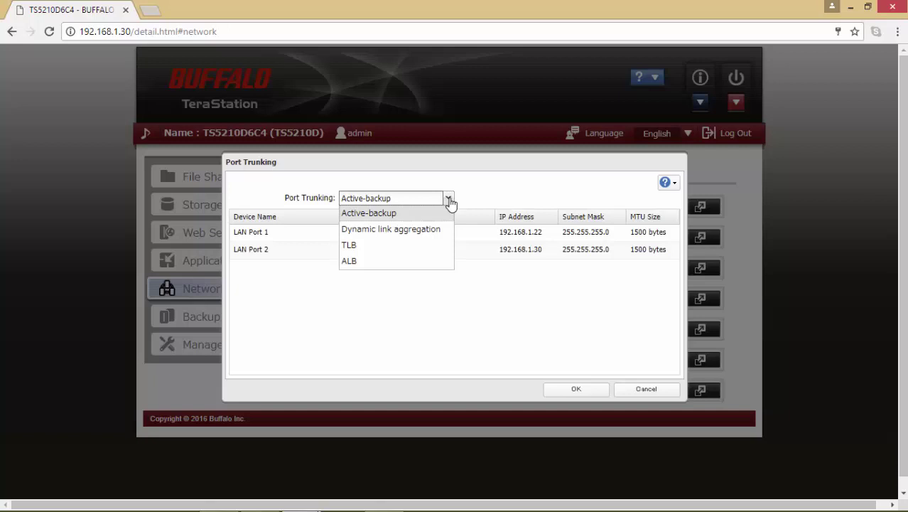
click(412, 268)
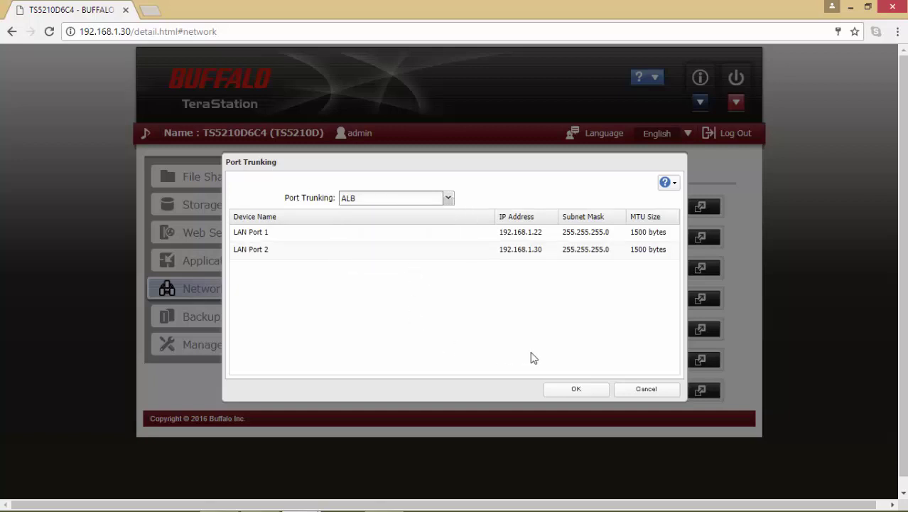
click(569, 393)
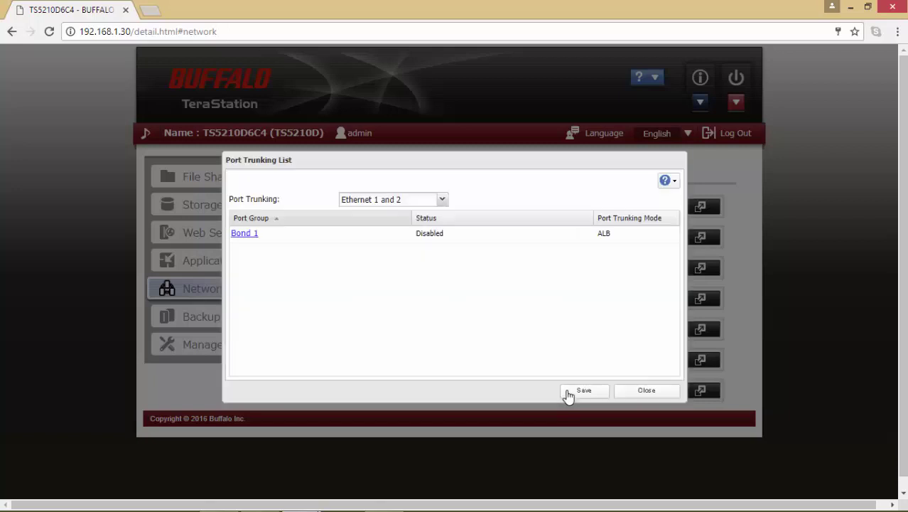
click(571, 396)
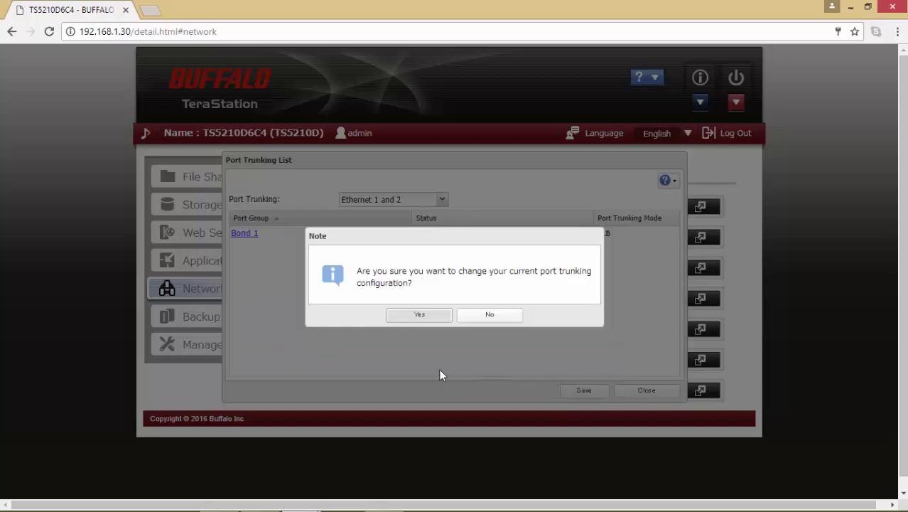
click(404, 316)
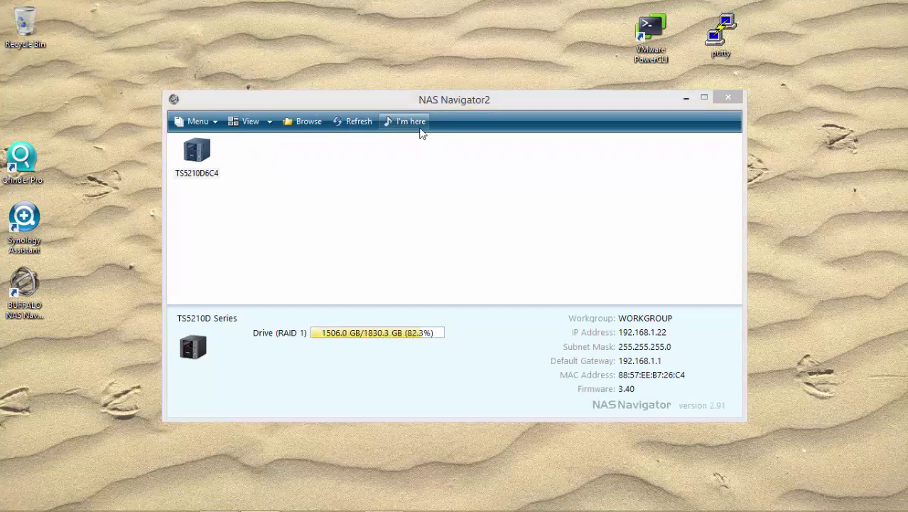
- Make TS5210D6C4 beep via I'm here with the admin password, then bring up its action menu
click(419, 128)
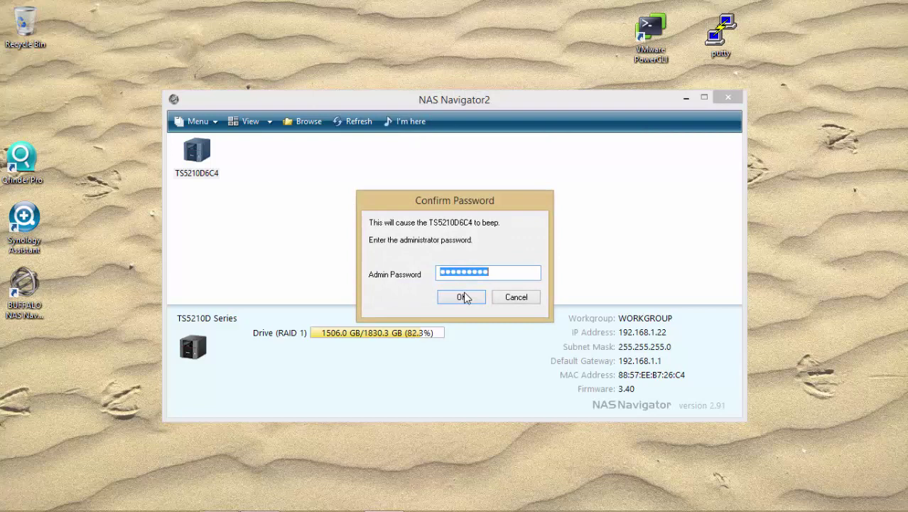
click(478, 302)
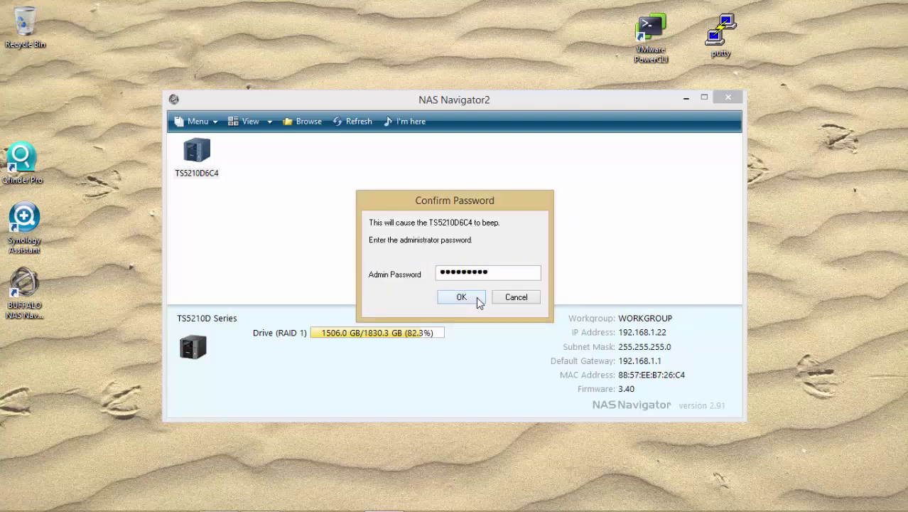
click(535, 302)
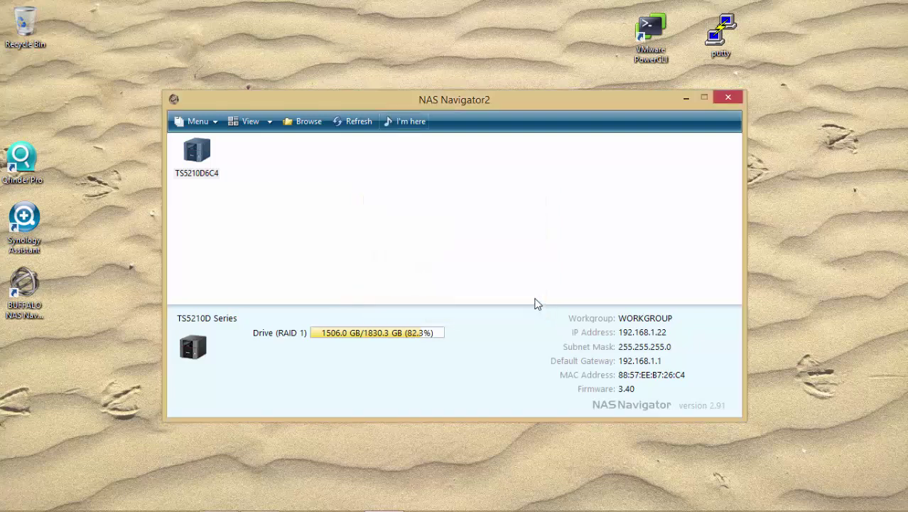
right_click(204, 179)
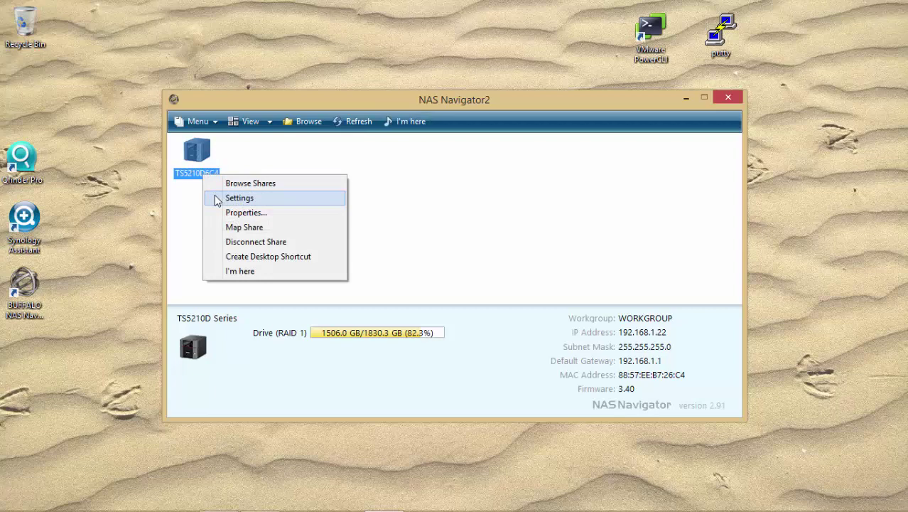
- Log in as admin, enable the iSCSI service, and view its empty volume list
click(238, 198)
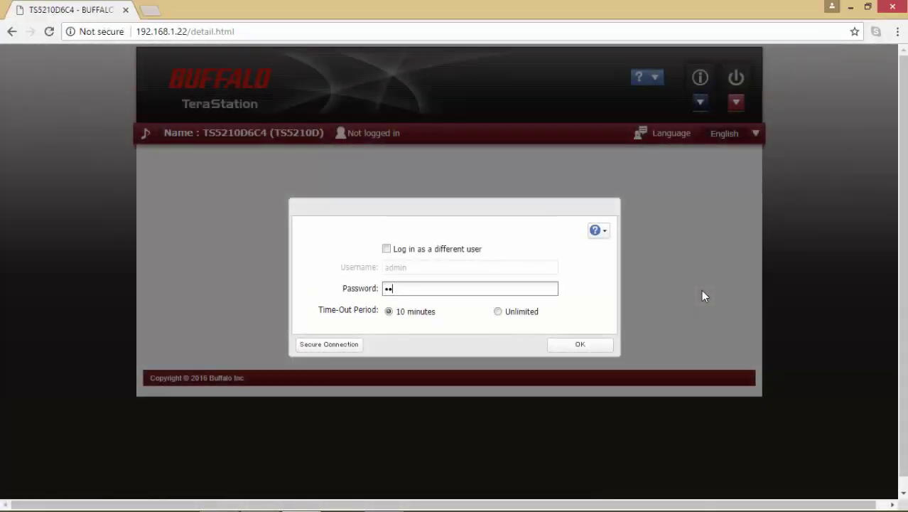
key(Return)
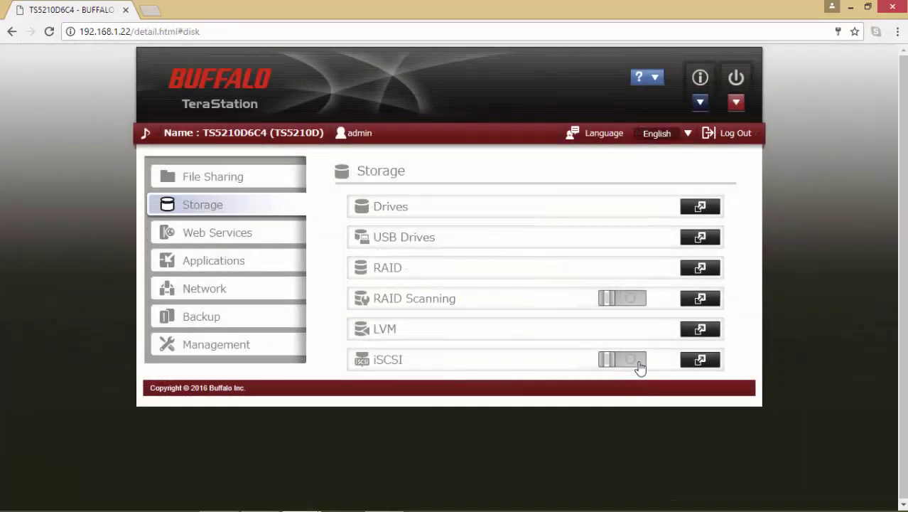
click(634, 363)
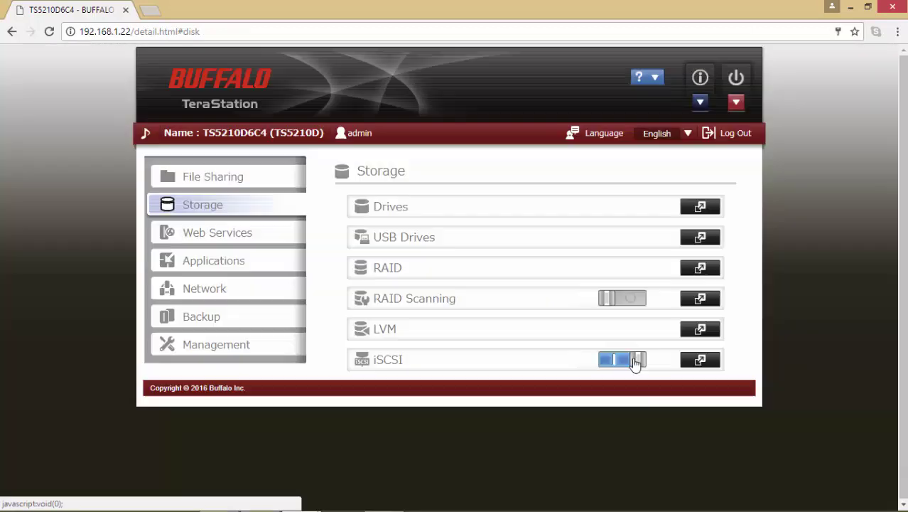
click(695, 367)
click(695, 367)
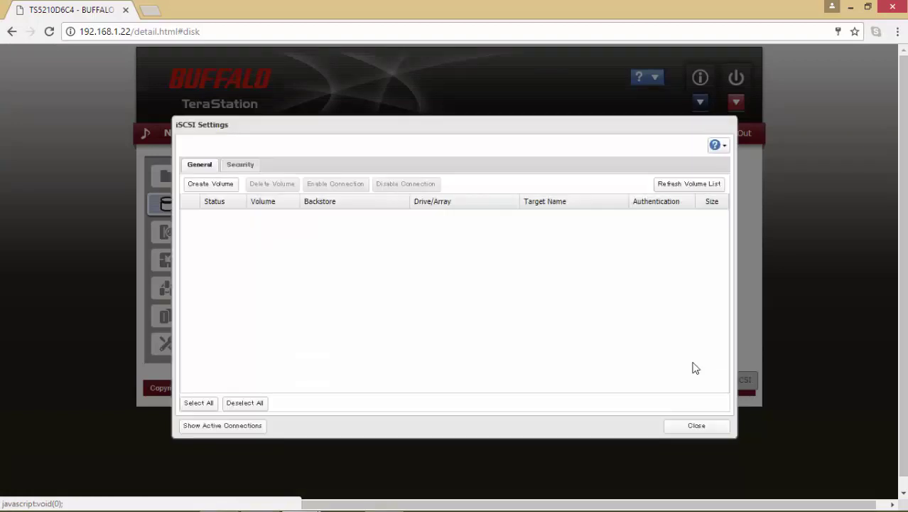
- Define iSCSI volume buffalo5210 on Array 1 at 1500 GB, leaving advanced settings unchanged, and submit it
click(228, 189)
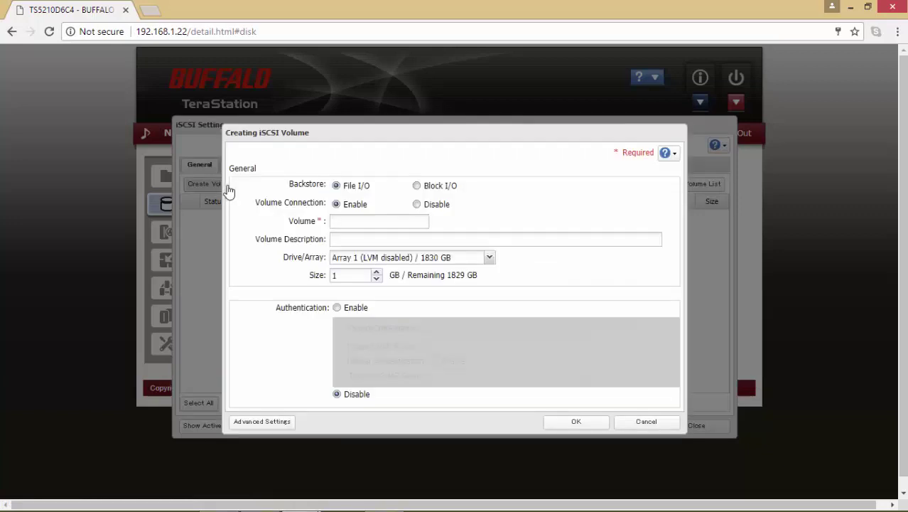
click(358, 220)
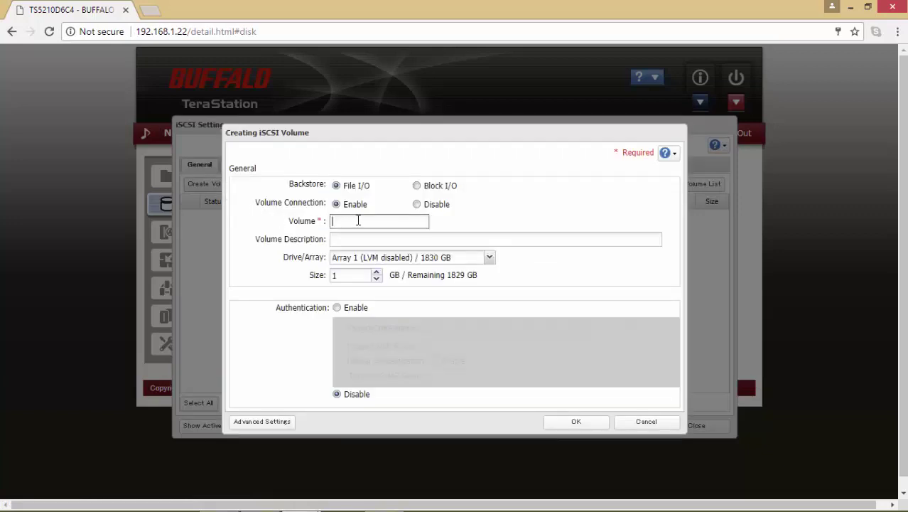
text(bu)
text(ffalo5210)
click(492, 260)
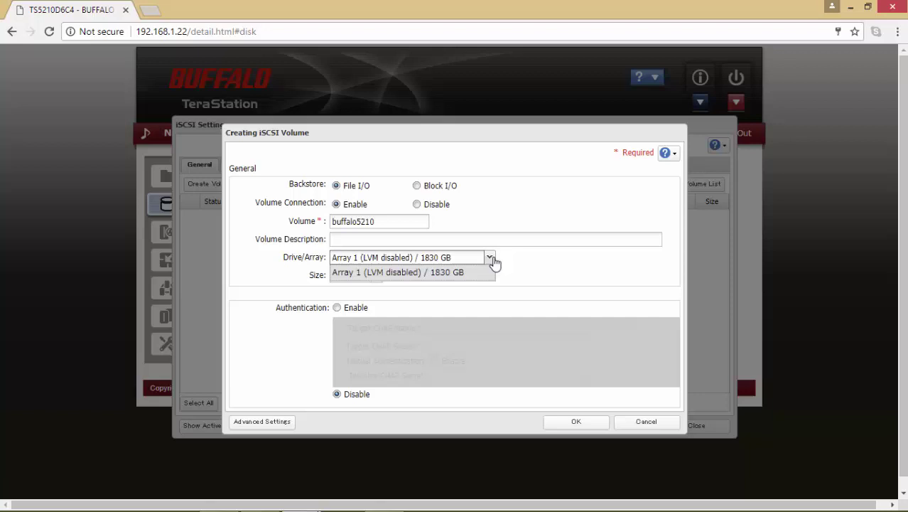
click(492, 260)
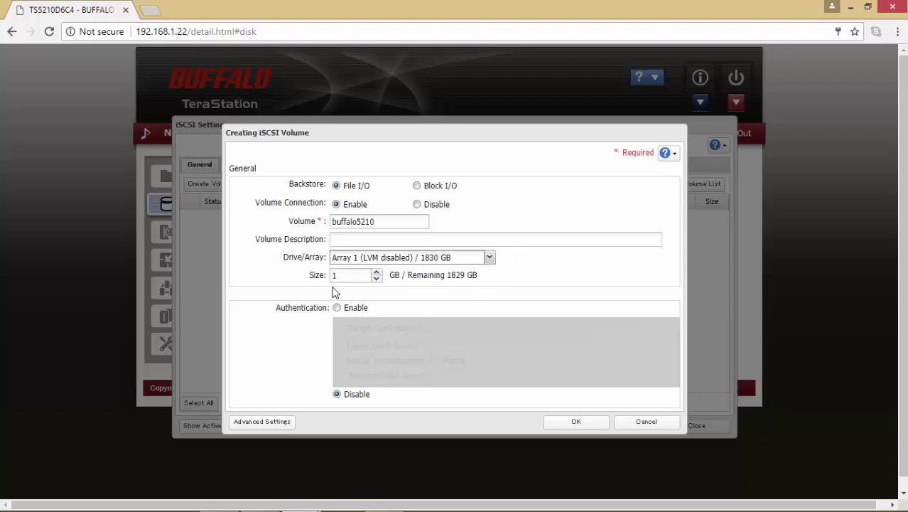
double_click(344, 277)
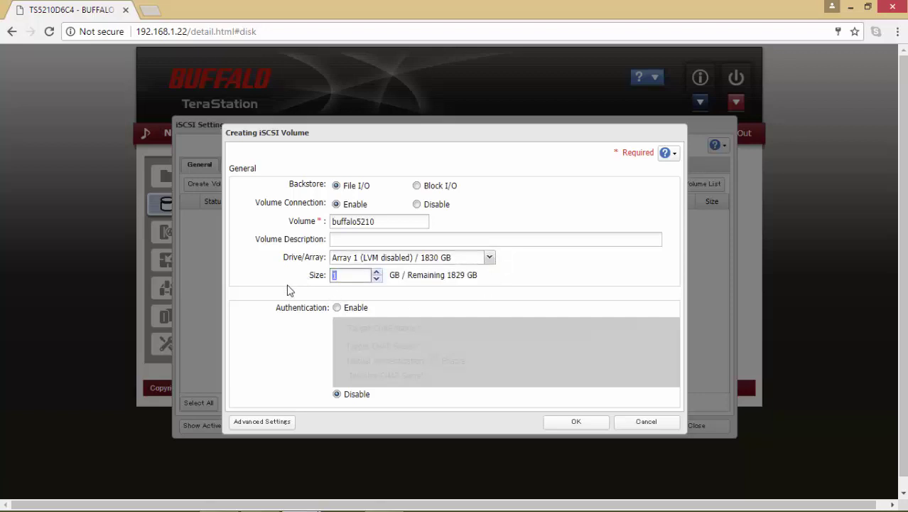
text(1500)
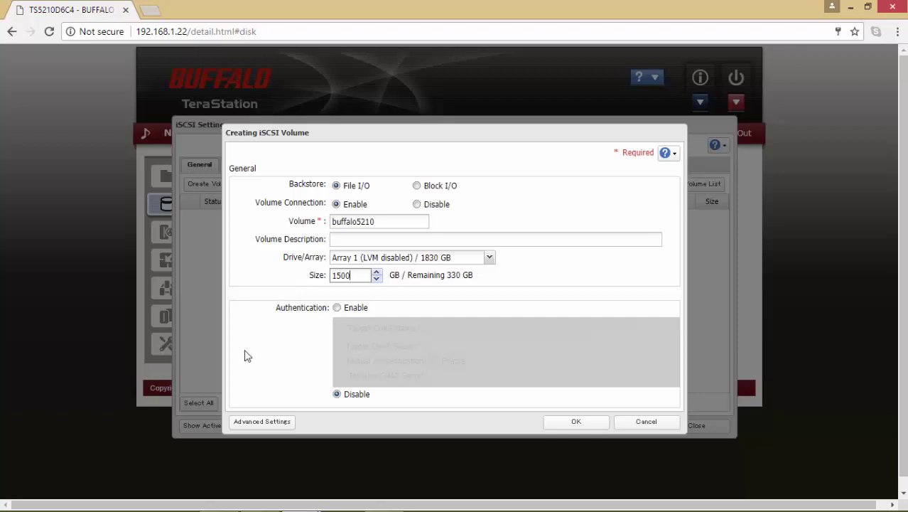
click(282, 427)
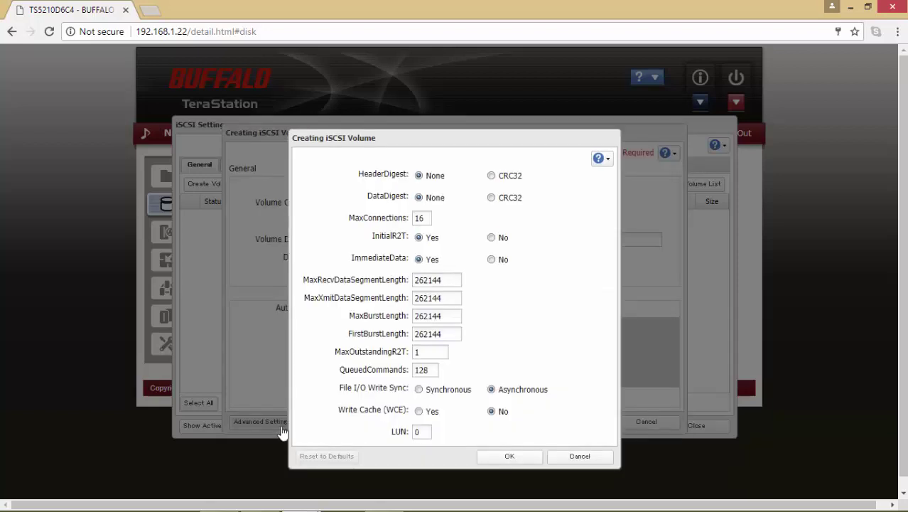
key(Escape)
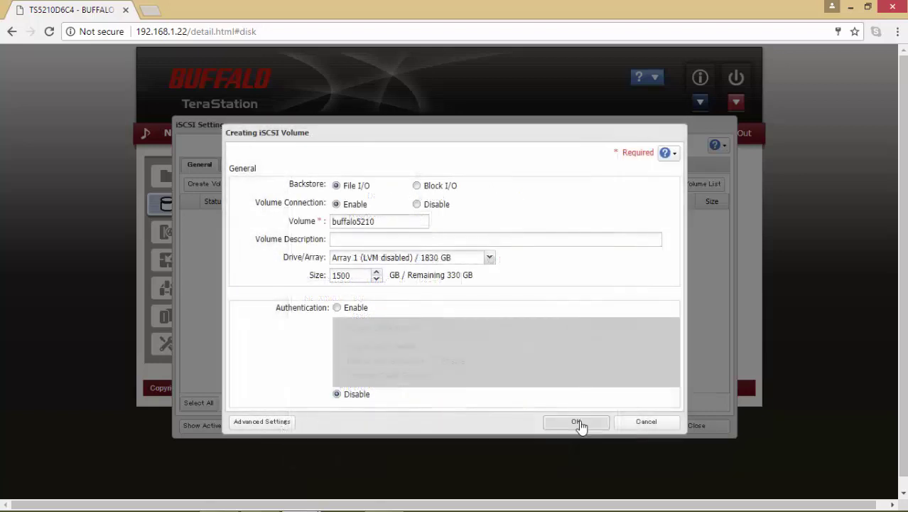
click(577, 422)
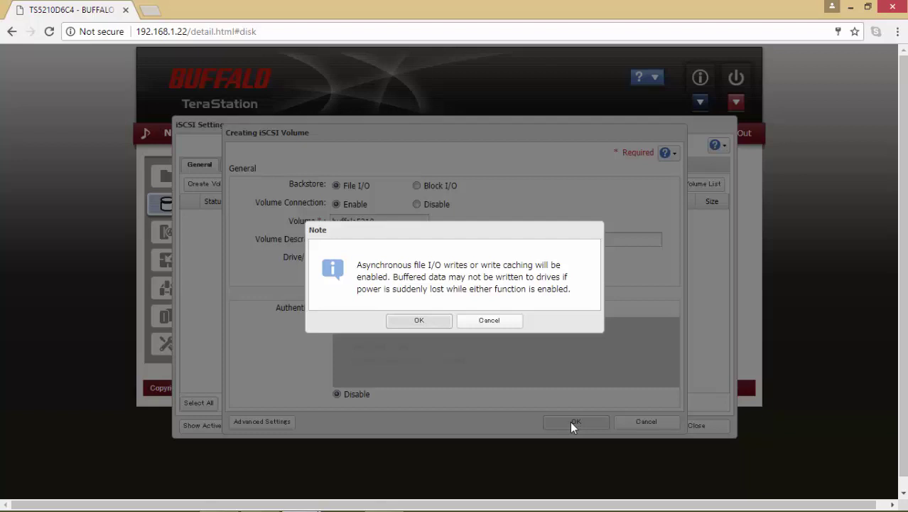
- Accept the async-write caution and job-completed notice, then list active iSCSI connections
click(419, 322)
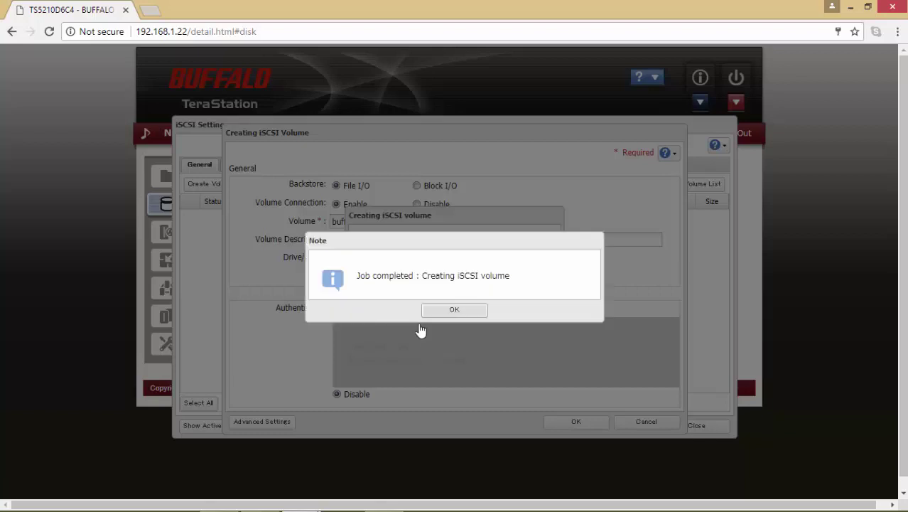
click(468, 313)
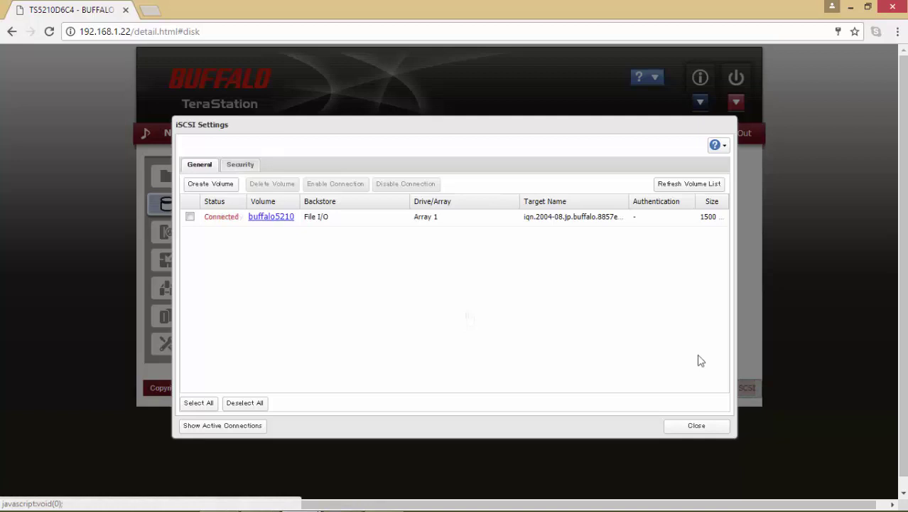
click(199, 428)
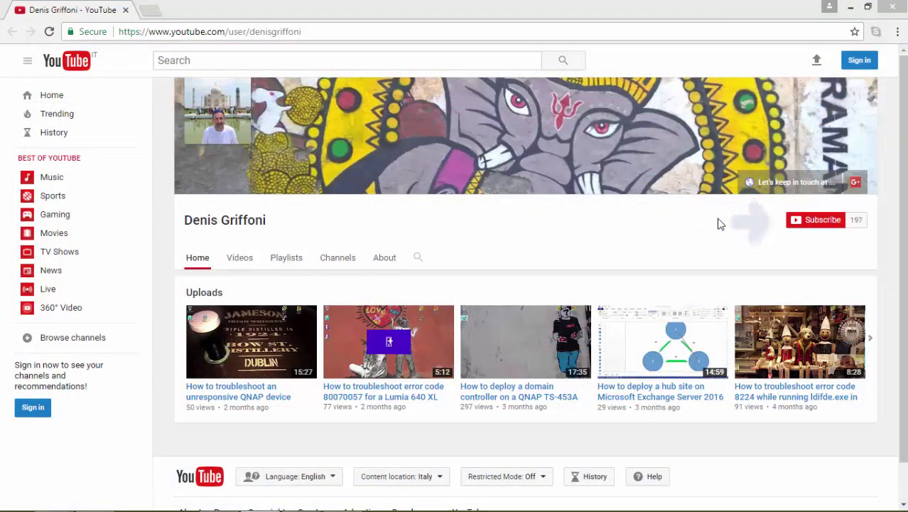
- Open the channel banner's "Let's keep in touch at..." website link in a new tab
click(784, 189)
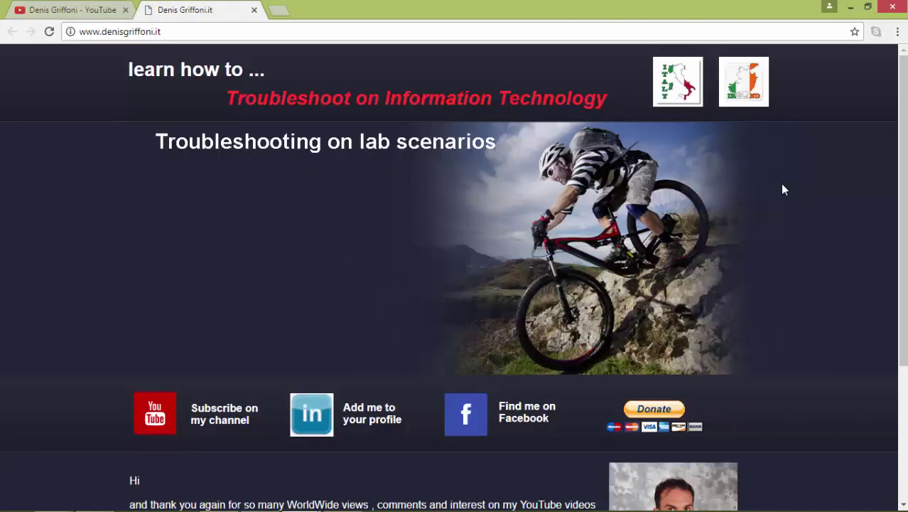